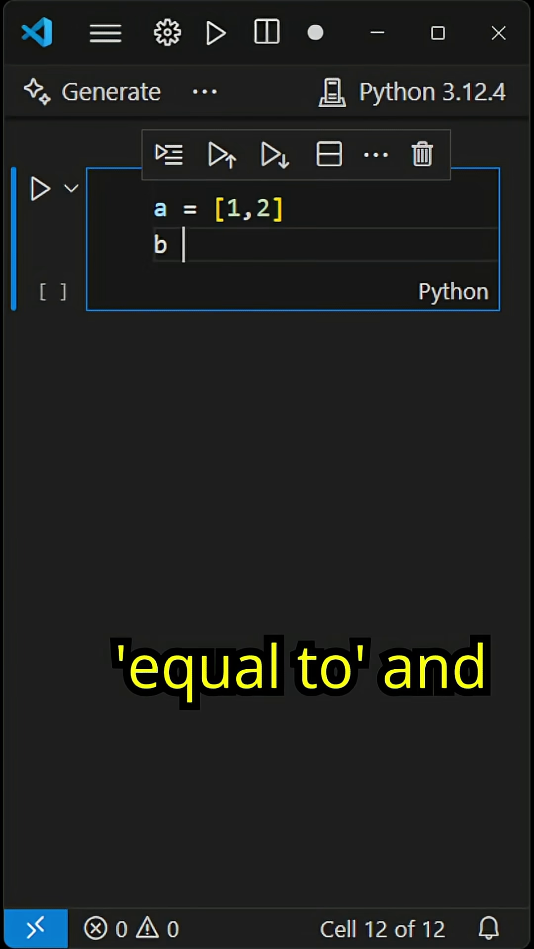
pyautogui.write('b = a')
pyautogui.press('Return')
pyautogui.press('Return')
pyautogui.write('print(a ')
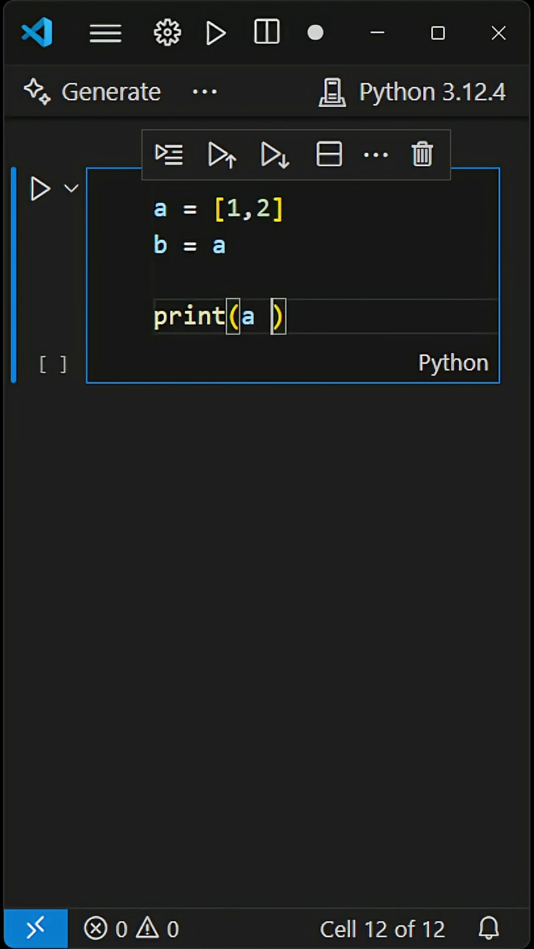
pyautogui.write('(')
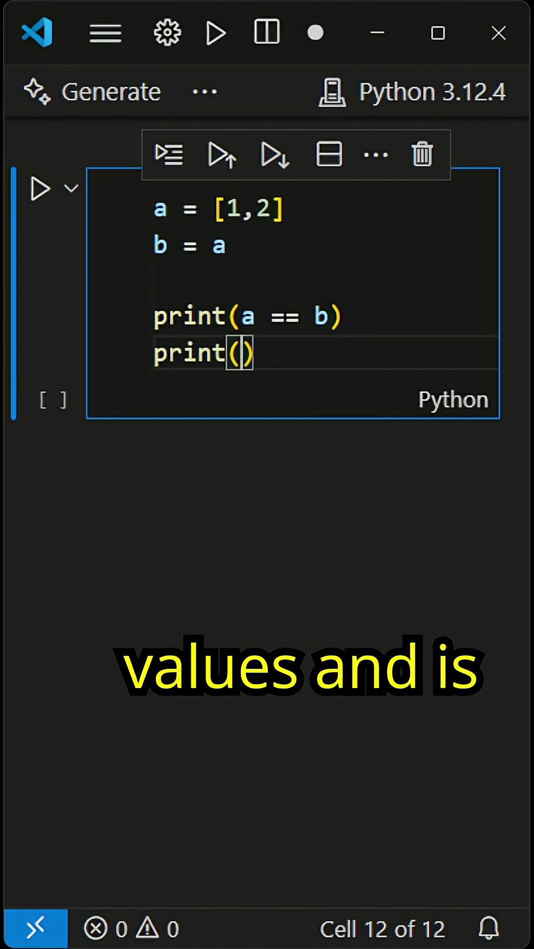
pyautogui.write('is b')
# Enter a = [1,2], b = a with print(a == b) and print(a is b), and run the cell
pyautogui.hotkey('shift', 'Return')
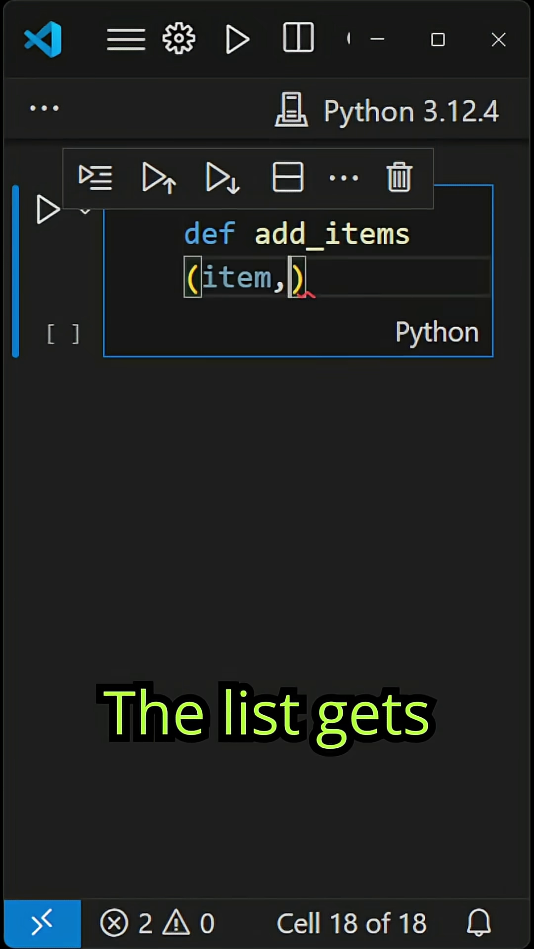
pyautogui.write(' items=[]):     items.append')
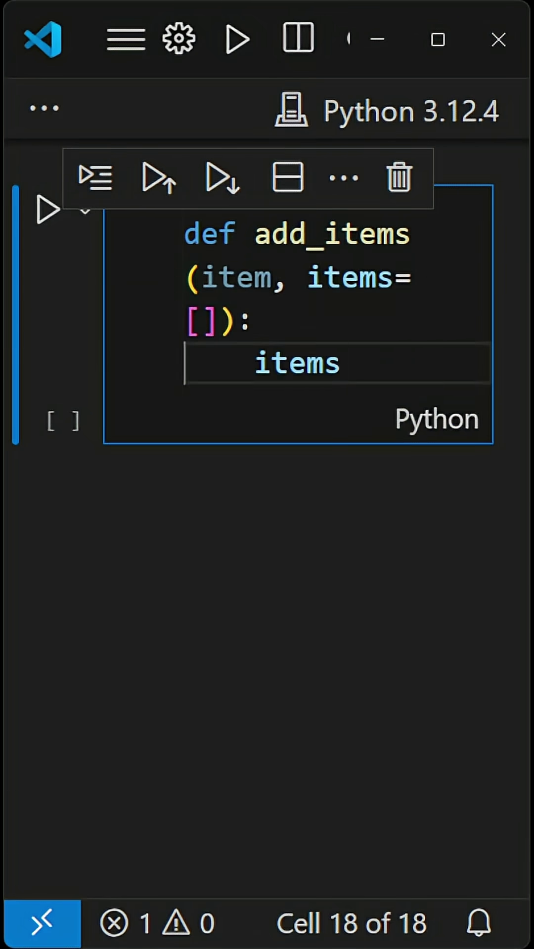
pyautogui.write('(item)')
# Run add_items(item, items=[]) with append and return, then rewrite it with items=None creating a new list
pyautogui.press('Return')
pyautogui.write('return')
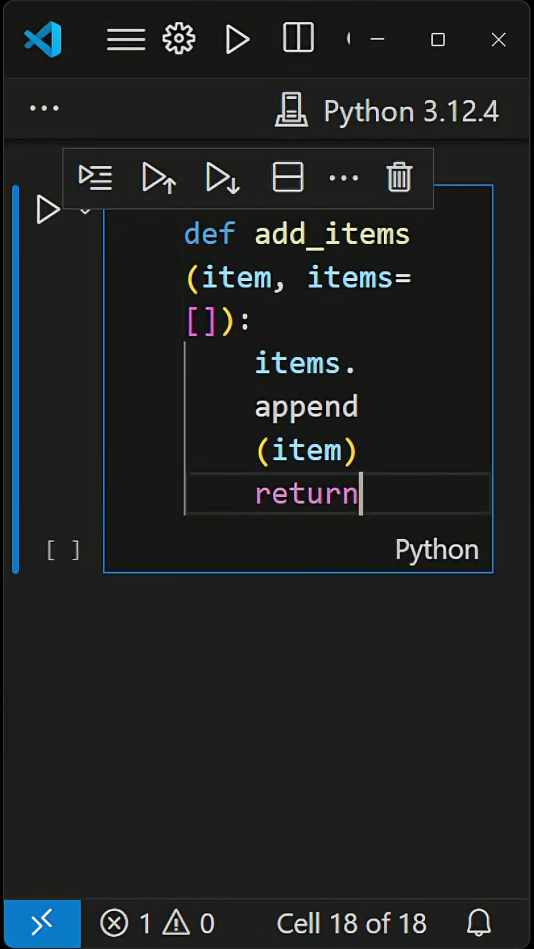
pyautogui.write('items')
pyautogui.hotkey('shift', 'Return')
pyautogui.write('def add_items(item')
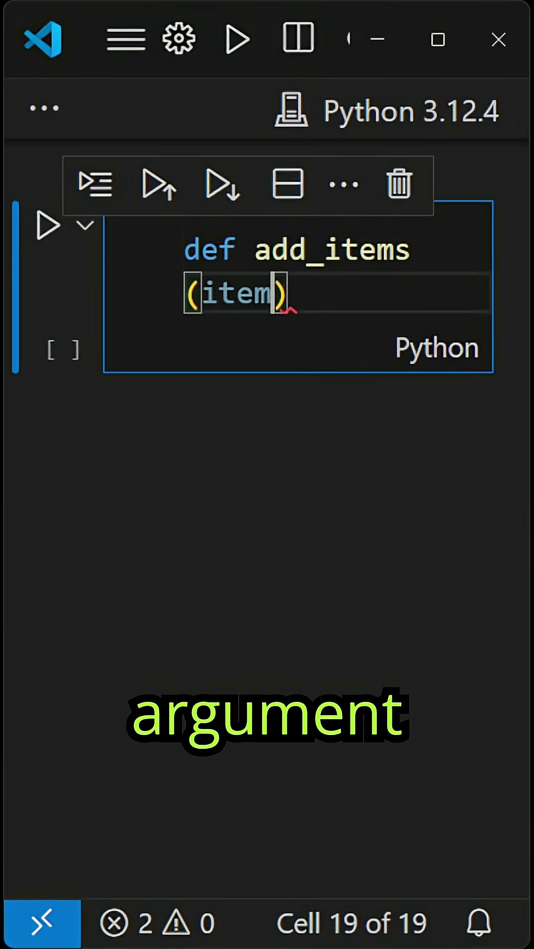
pyautogui.write(', items=None):')
pyautogui.press('Return')
pyautogui.write('if item is none')
pyautogui.press('Tab')
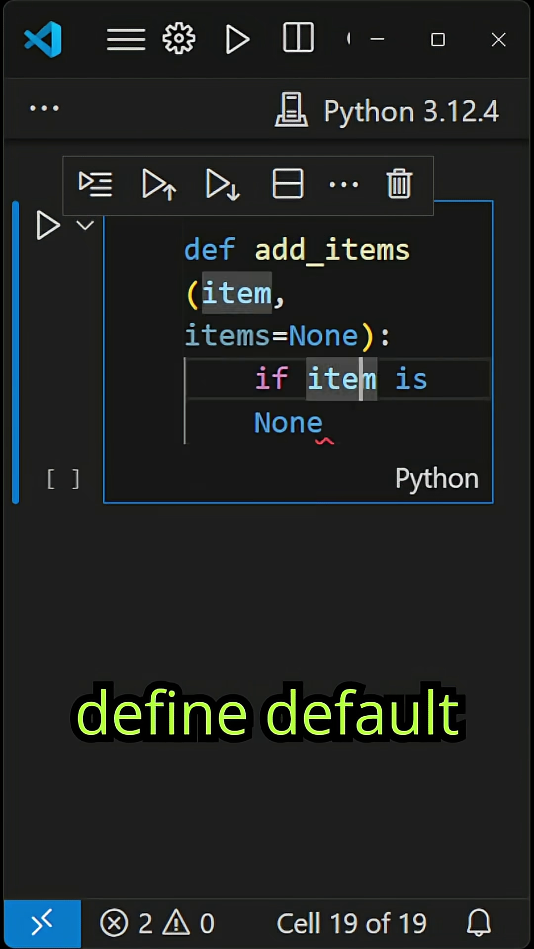
pyautogui.write('s')
pyautogui.press('End')
pyautogui.write(':')
pyautogui.press('Return')
pyautogui.write('items = []         ')
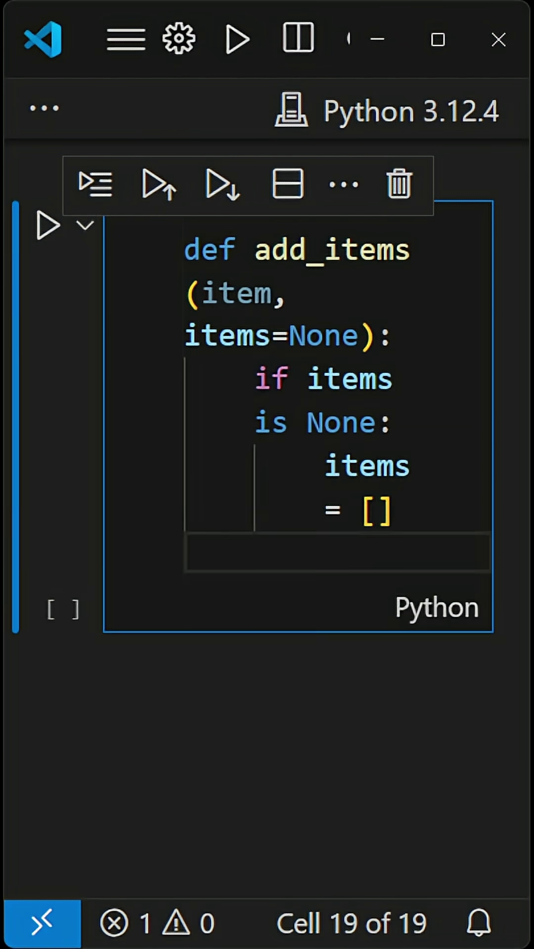
pyautogui.write('items.app')
pyautogui.press('Tab')
pyautogui.write('(item)')
pyautogui.press('Return')
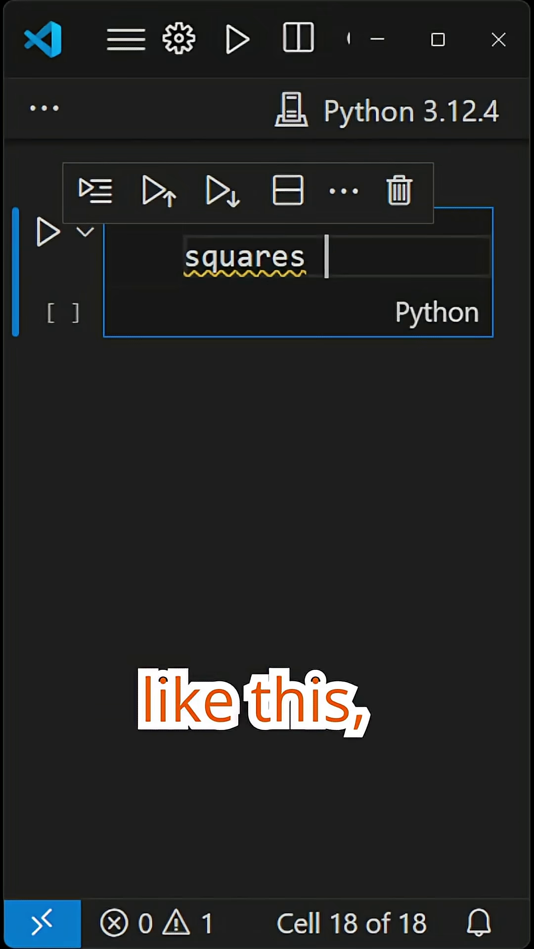
# Build squares by appending in a range(10) loop, then as [num*num for num in range(10)] and print it
pyautogui.press('Return')
pyautogui.write('for num in rang')
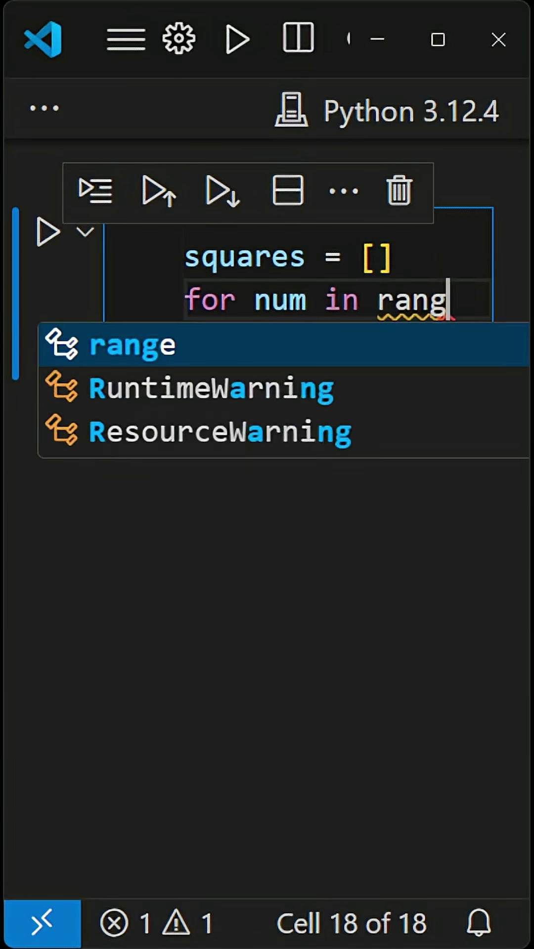
pyautogui.write('e(')
pyautogui.press('Escape')
pyautogui.write('10):')
pyautogui.press('Return')
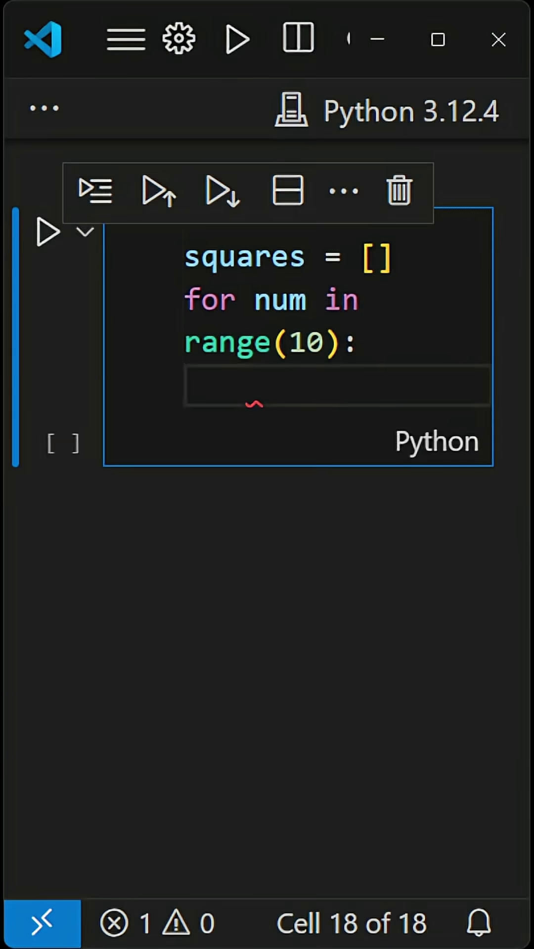
pyautogui.write('squares.ap')
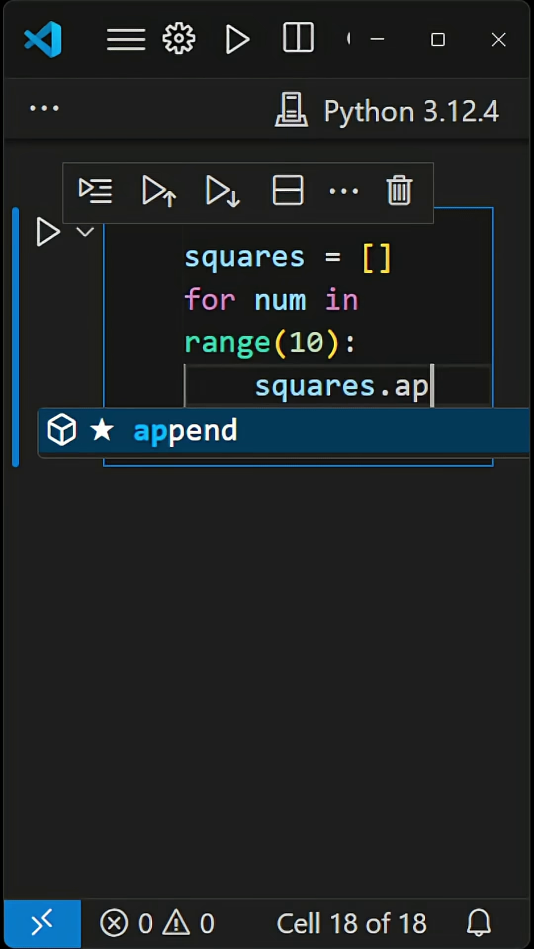
pyautogui.press('Tab')
pyautogui.write('(num*num')
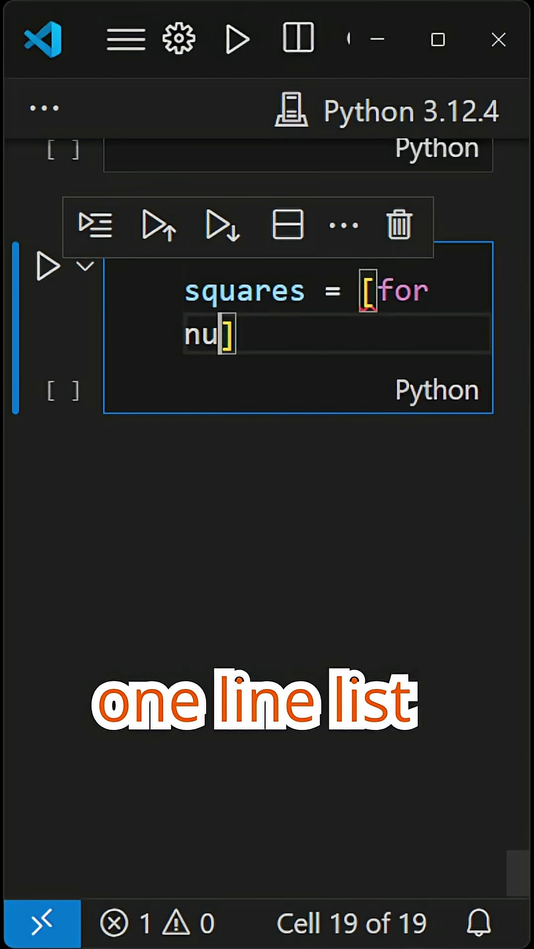
pyautogui.write('m in range(10')
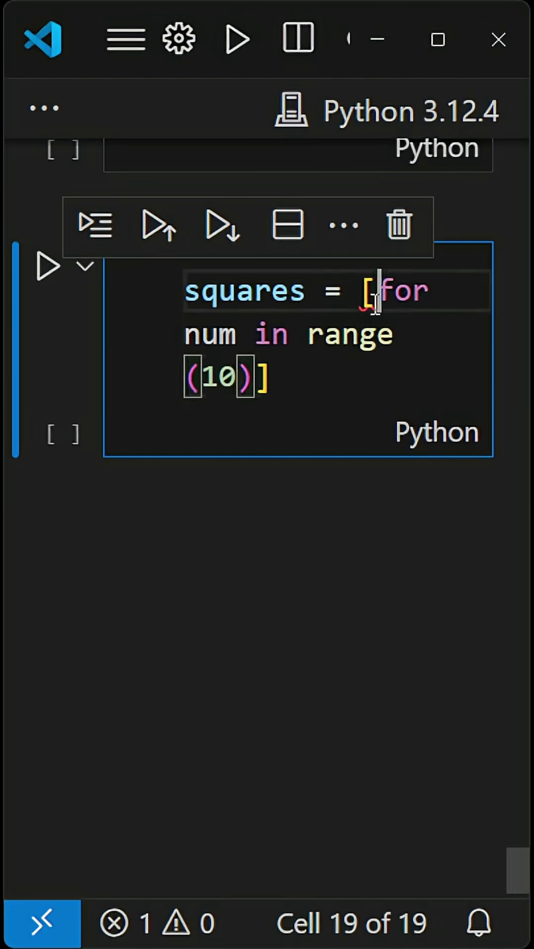
pyautogui.write('num*num')
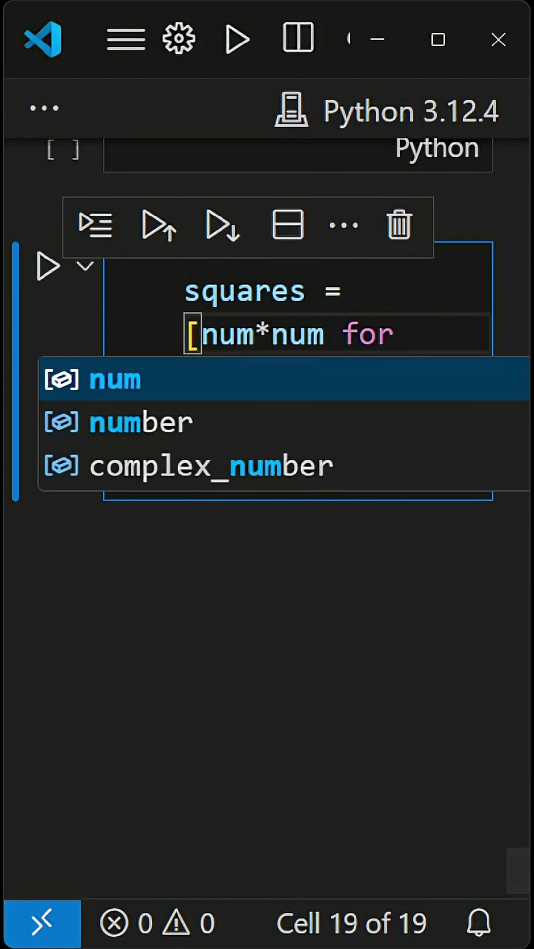
pyautogui.press('Return')
pyautogui.write('printsquares')
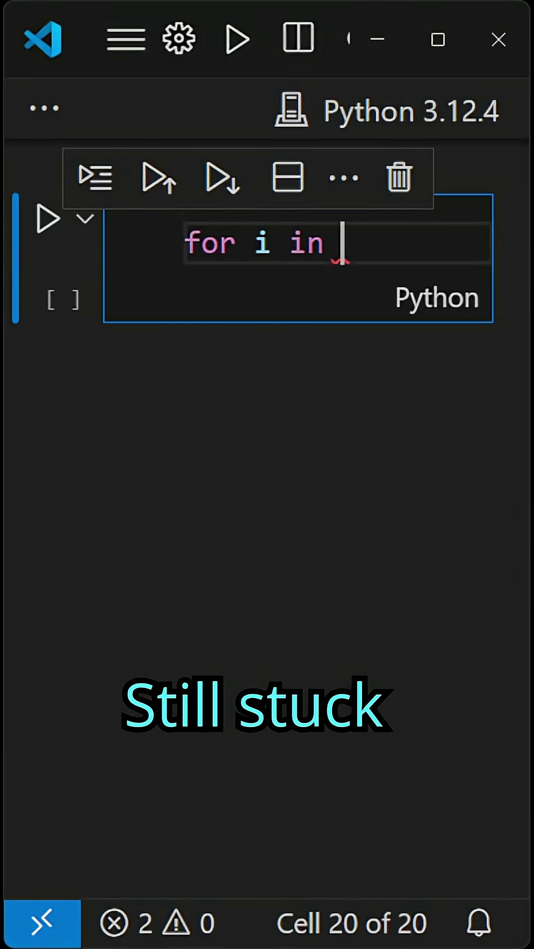
pyautogui.write('range(len(items)')
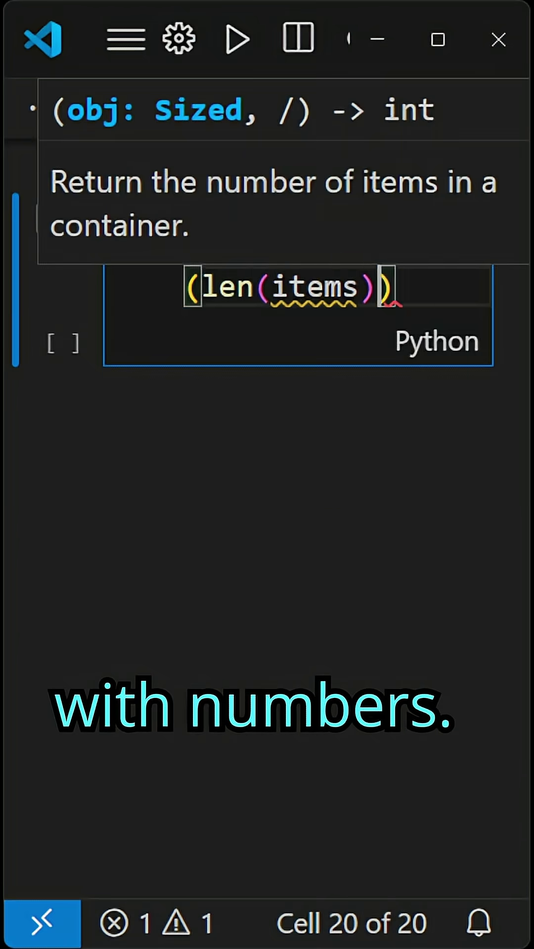
pyautogui.write('):')
# Write for i in range(len(items)): print(i, items[i]), then begin for i, value in enumerate(items)
pyautogui.press('Return')
pyautogui.write('pr')
pyautogui.press('Tab')
pyautogui.write('(')
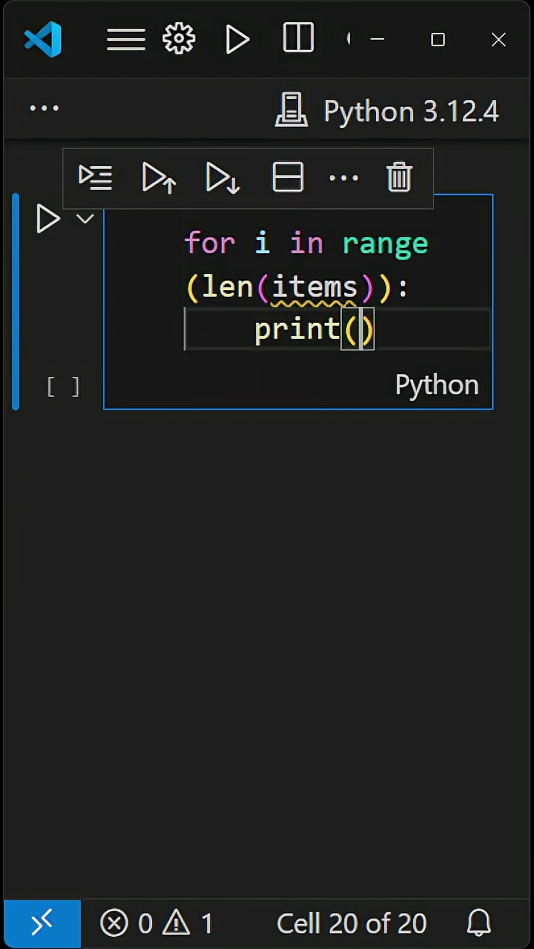
pyautogui.write('items')
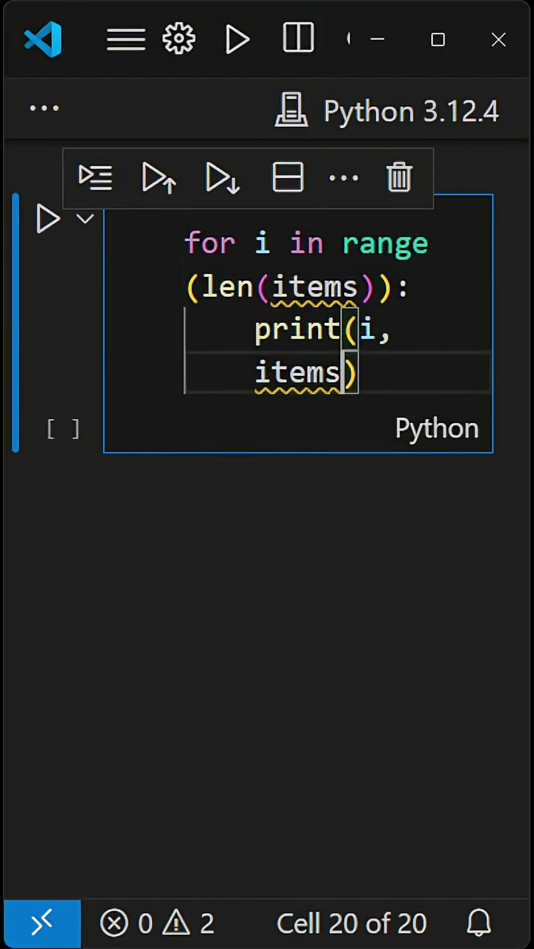
pyautogui.write('[i]')
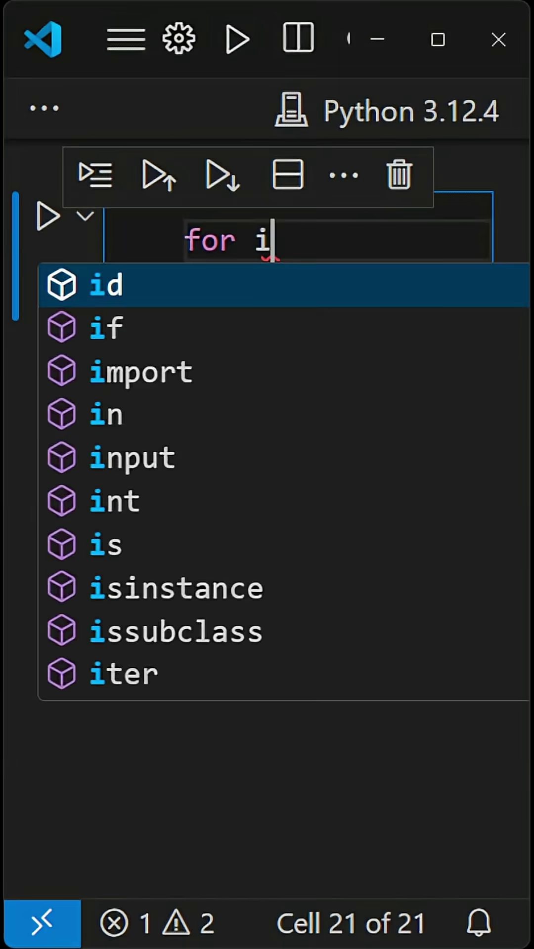
pyautogui.write(', value in')
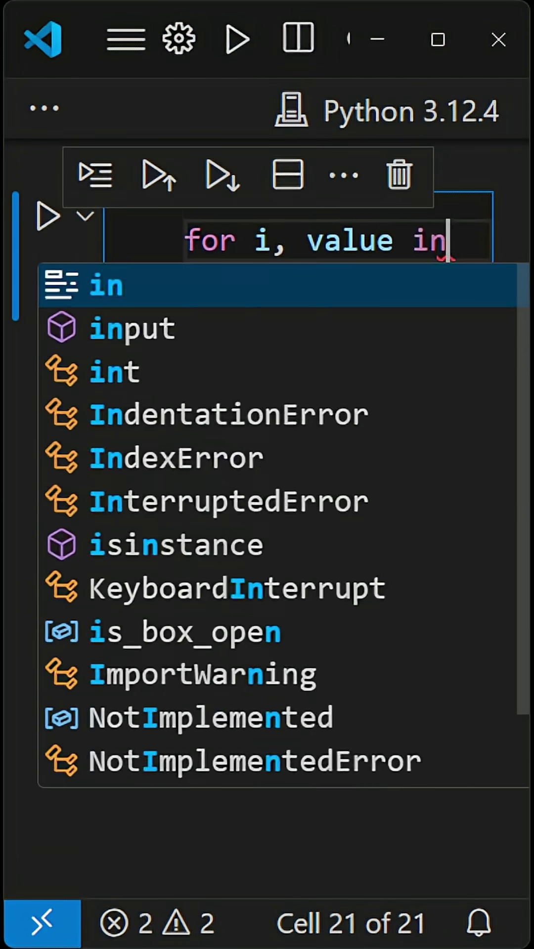
pyautogui.write(' en')
pyautogui.press('Tab')
pyautogui.write('(items):     print')
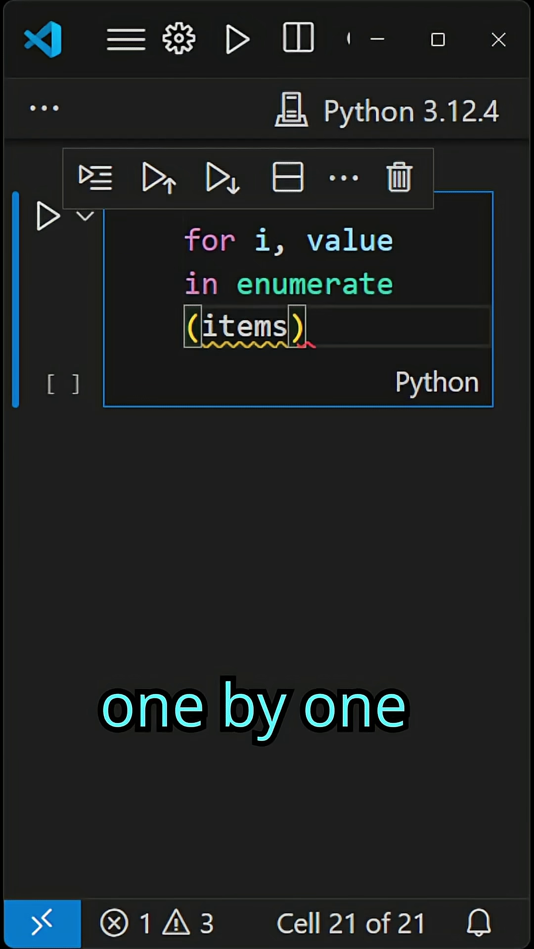
pyautogui.write('(')
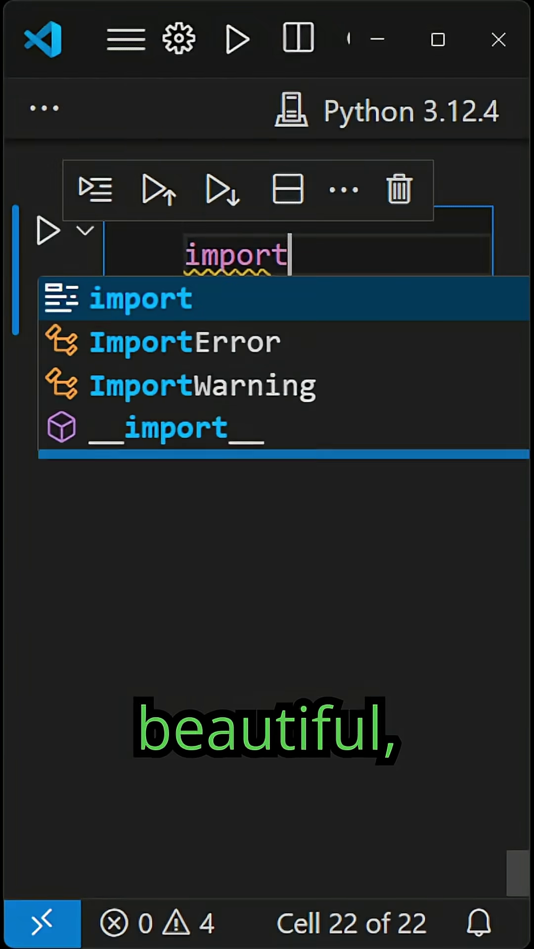
pyautogui.write('this')
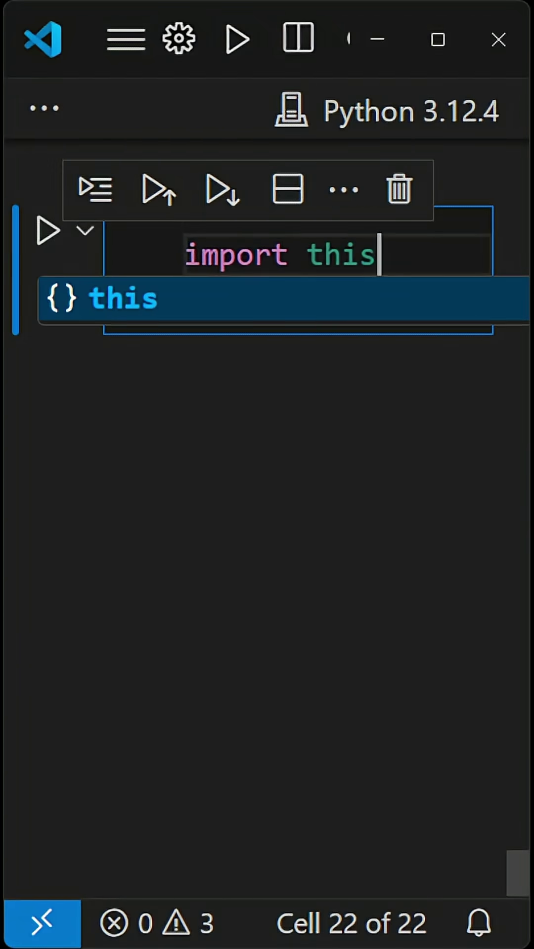